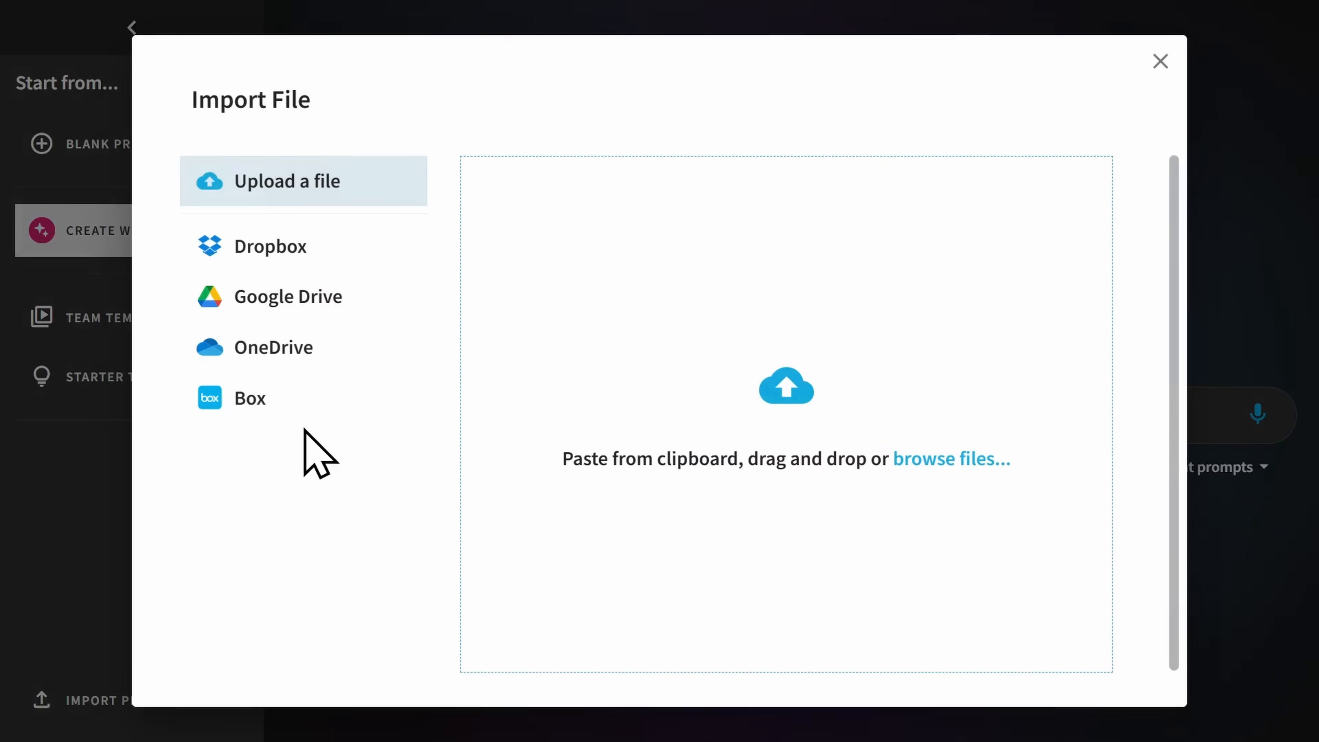
Upload Accelerating Home Electrification Adoption.pdf as the source file and generate a presentation outline from it
{"action": "left_click_drag", "start_coordinate": [187, 540], "coordinate": [589, 457]}
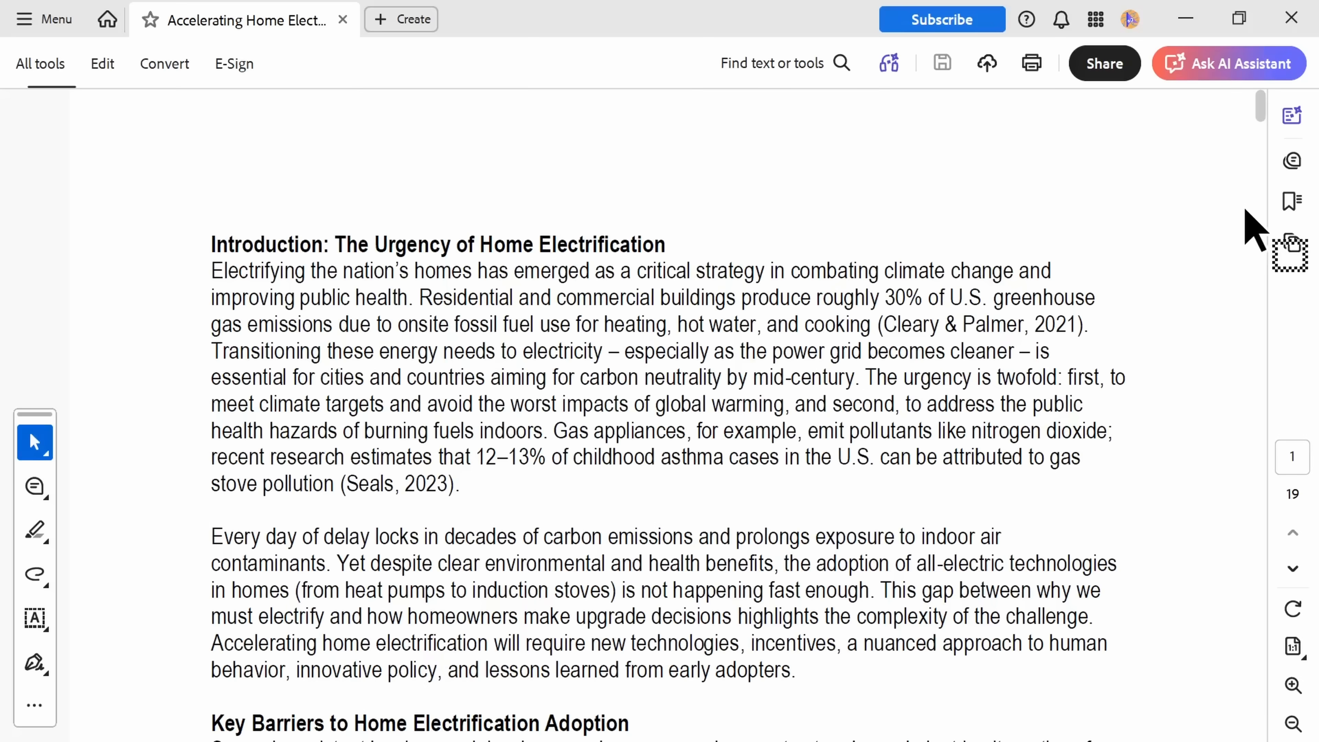
{"action": "scroll", "coordinate": [1252, 229], "scroll_direction": "down", "scroll_amount": 5}
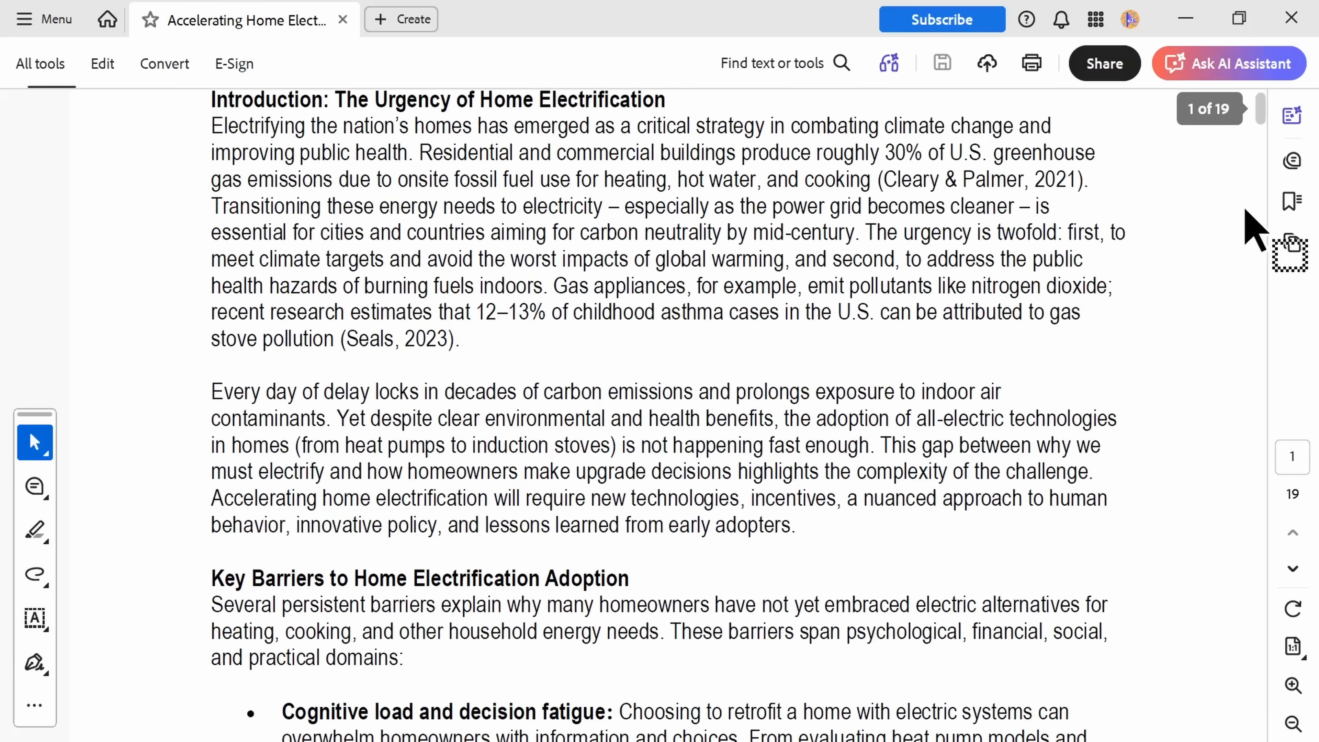
{"action": "scroll", "coordinate": [1251, 229], "scroll_direction": "down", "scroll_amount": 5}
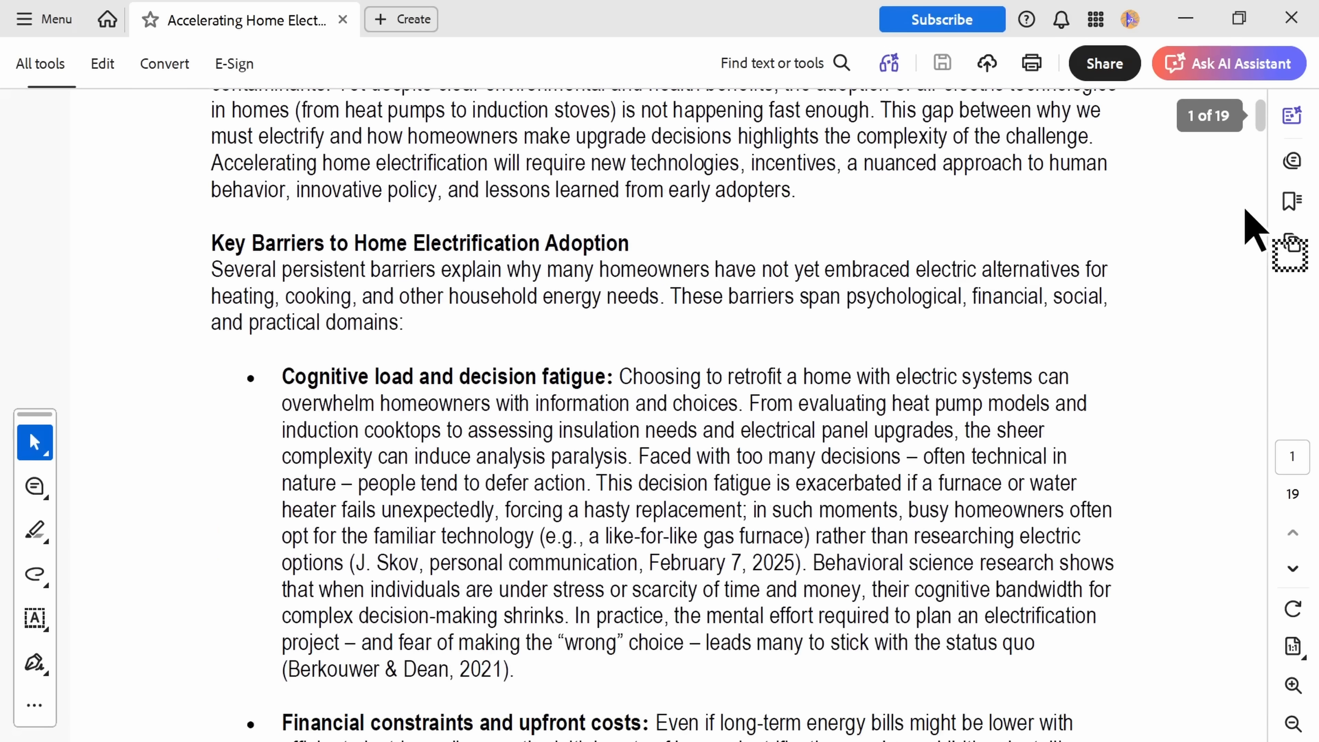
{"action": "scroll", "coordinate": [1246, 213], "scroll_direction": "down", "scroll_amount": 7}
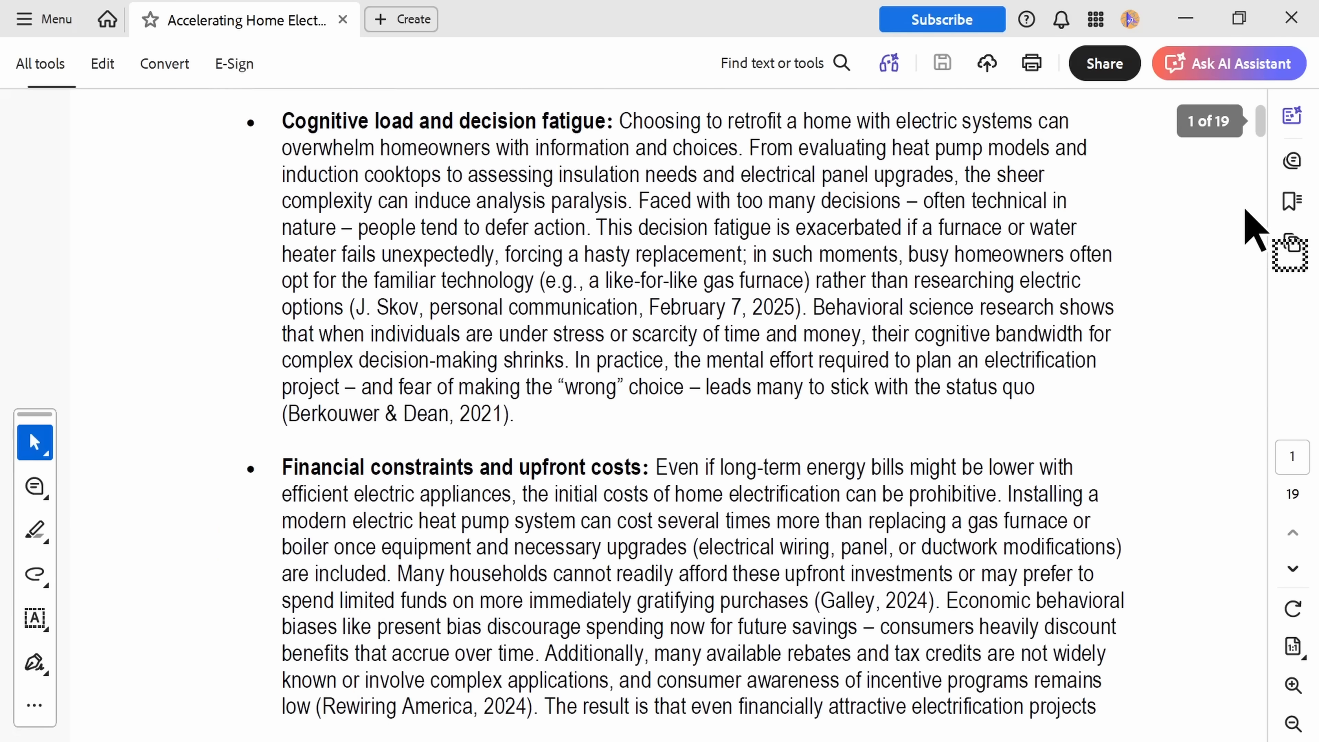
{"action": "scroll", "coordinate": [1247, 210], "scroll_direction": "down", "scroll_amount": 10}
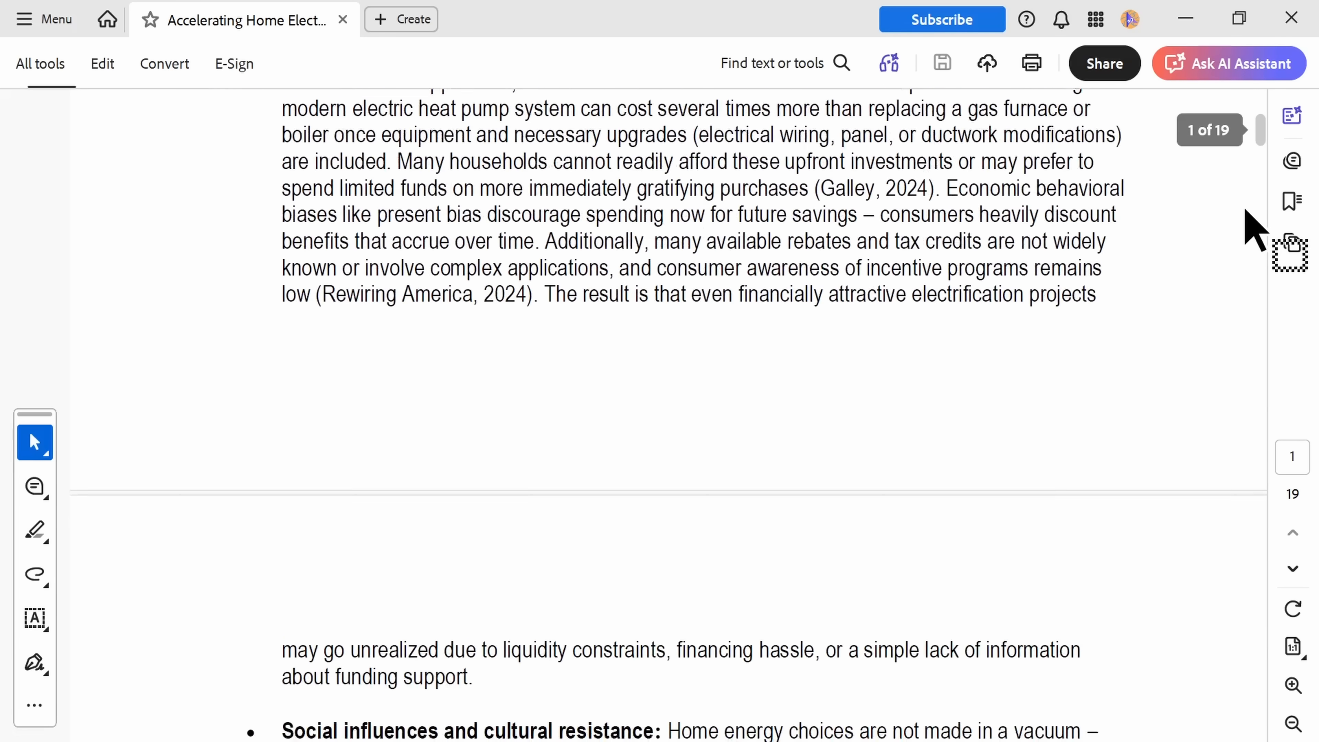
{"action": "scroll", "coordinate": [1252, 229], "scroll_direction": "down", "scroll_amount": 7}
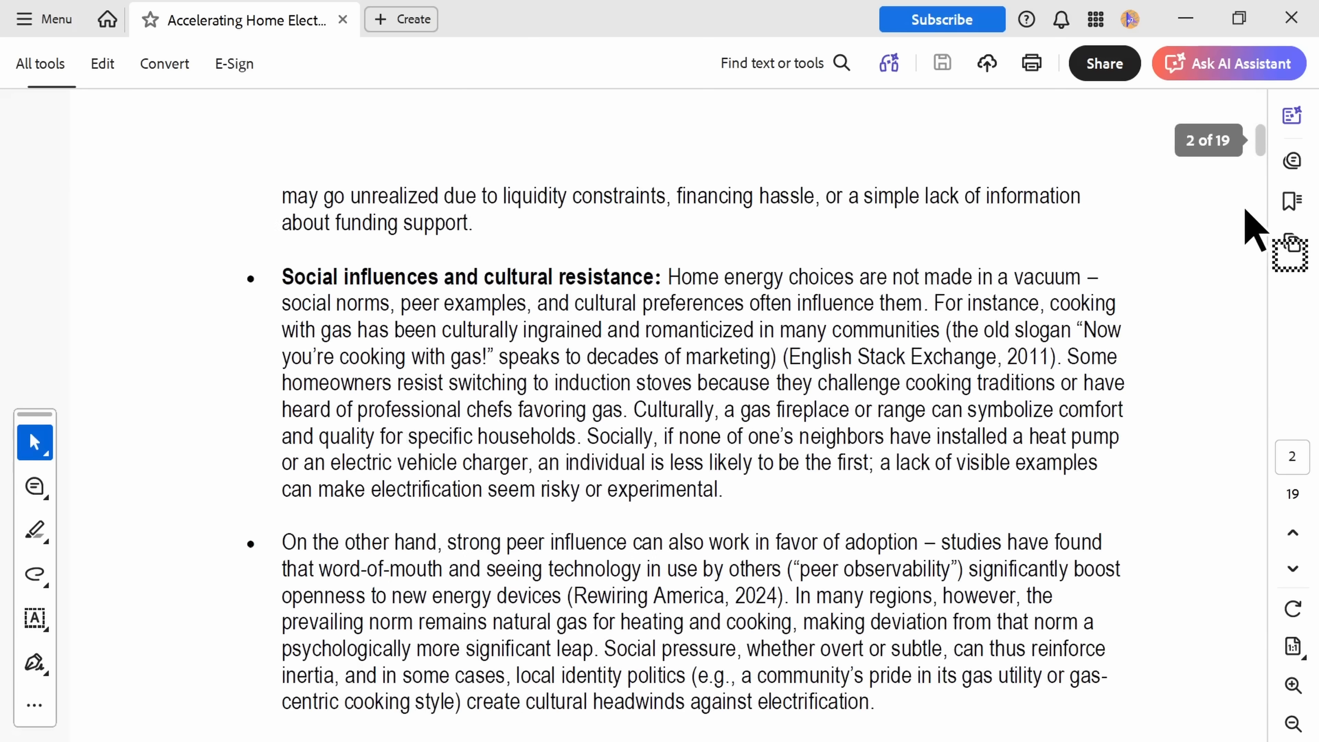
{"action": "scroll", "coordinate": [1255, 229], "scroll_direction": "down", "scroll_amount": 4}
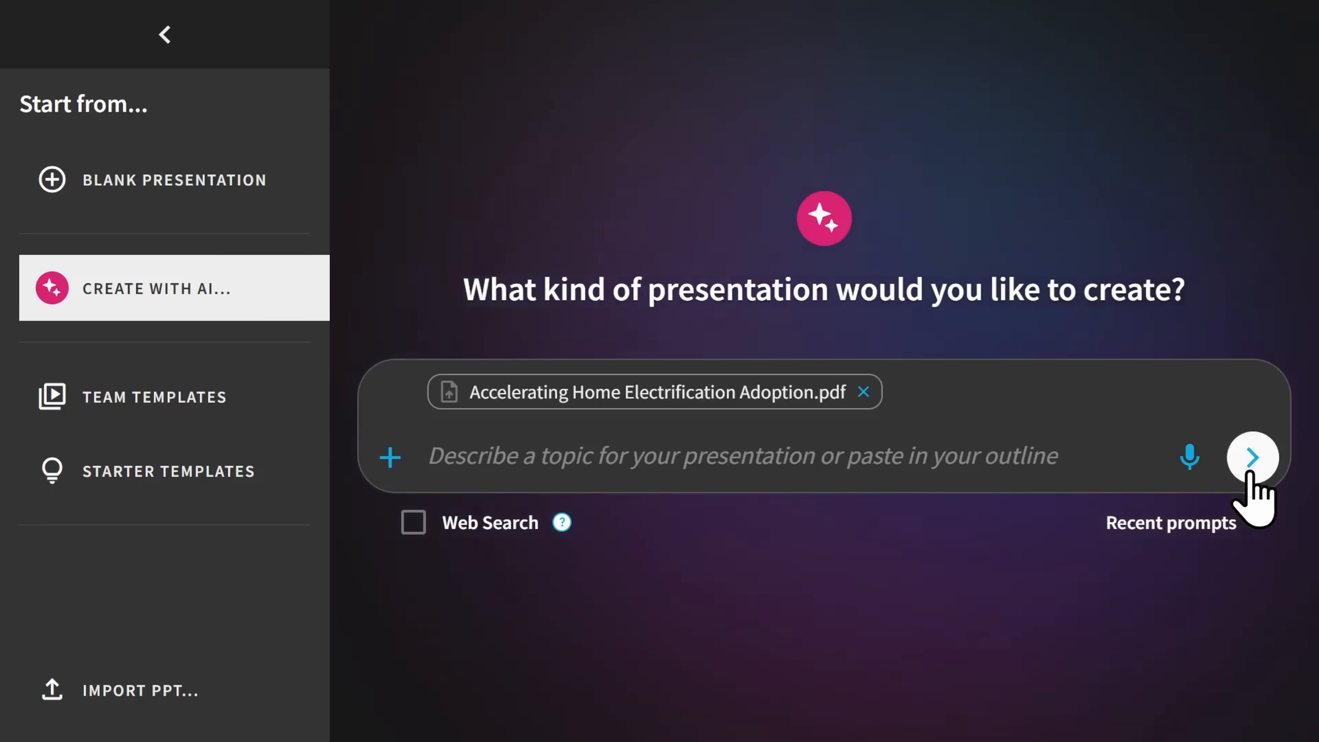
{"action": "left_click", "coordinate": [1251, 460]}
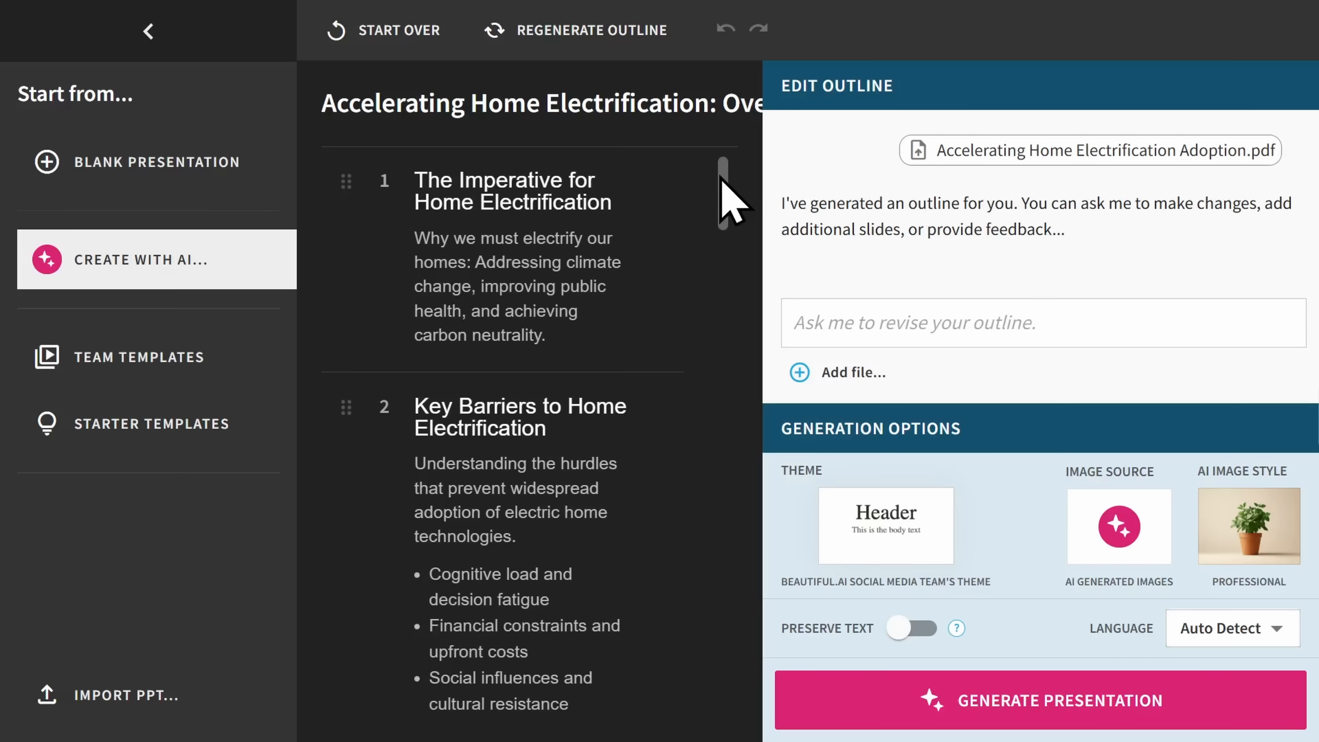
Add the bullet "Defining how this benefits future generations." at the end of outline slide 4, A Strategic Framework for Change
{"action": "left_click_drag", "start_coordinate": [721, 176], "coordinate": [750, 348]}
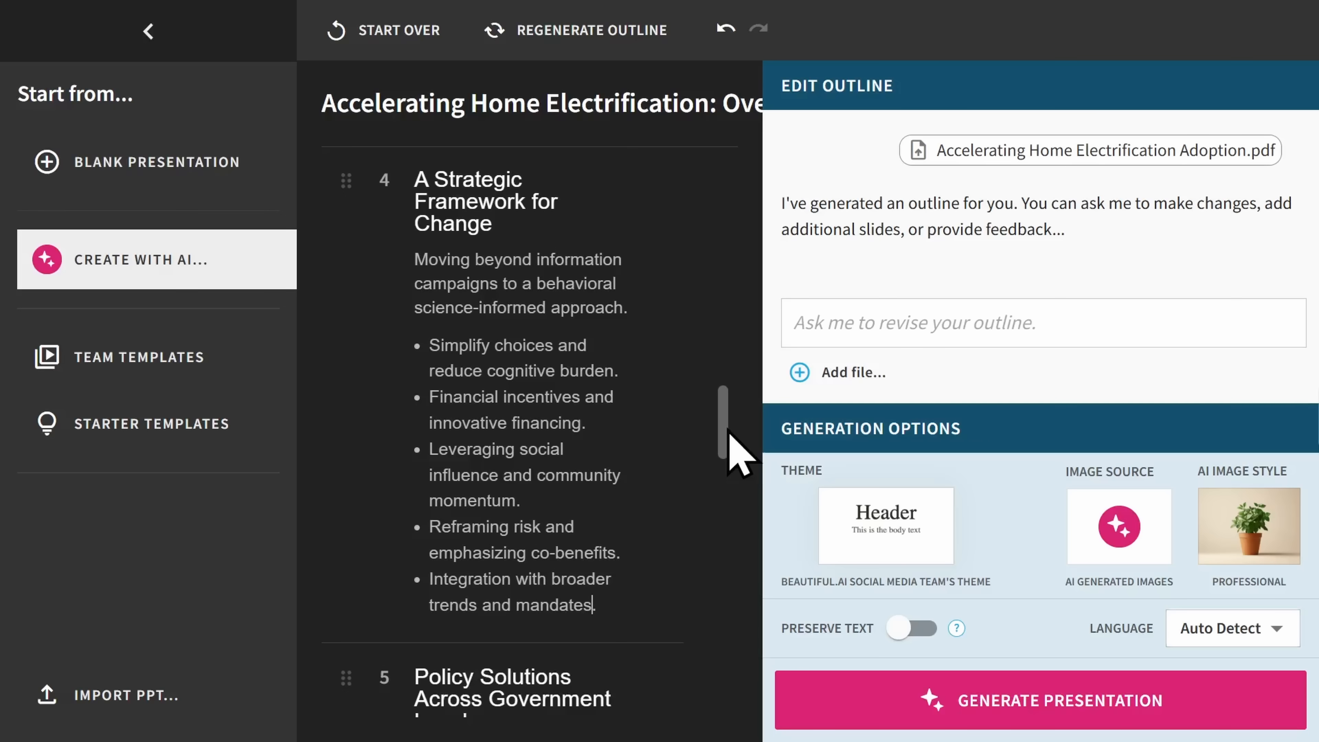
{"action": "left_click", "coordinate": [623, 603]}
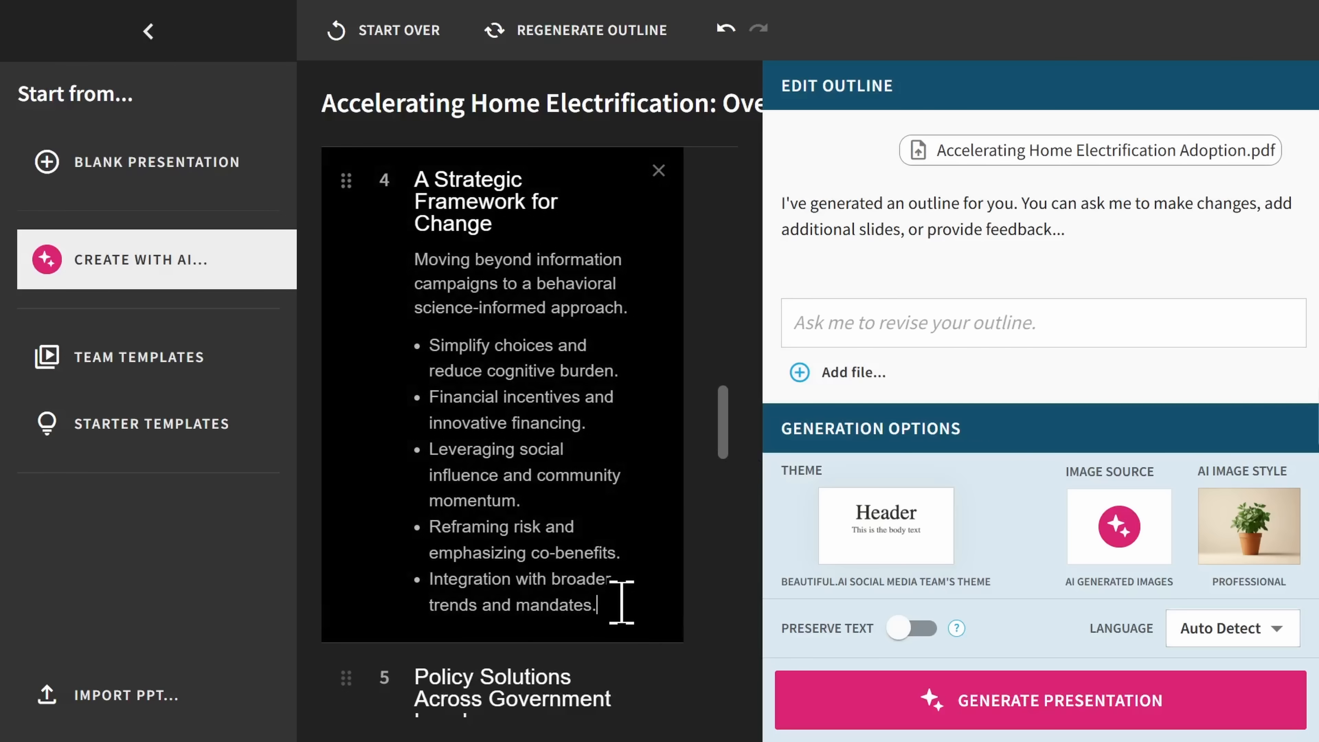
{"action": "key", "text": "Return"}
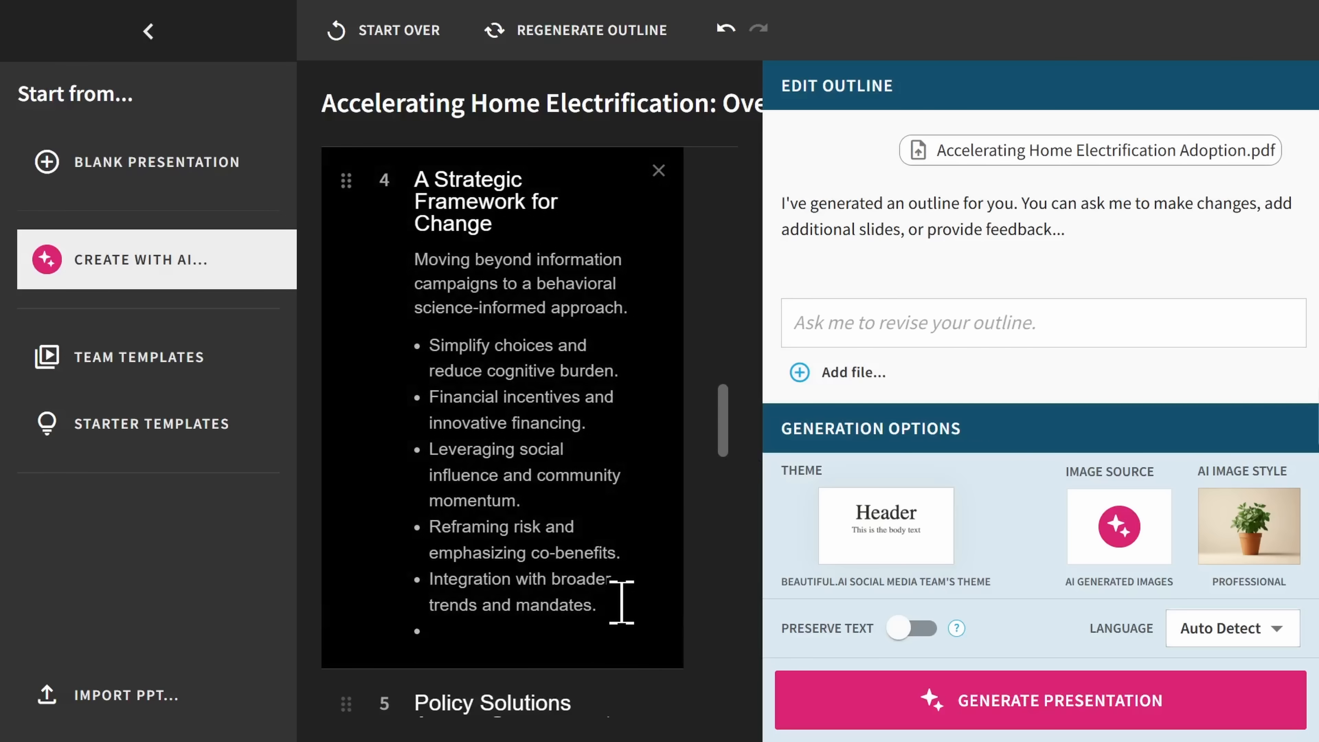
{"action": "type", "text": "Defining how this benefits future generations."}
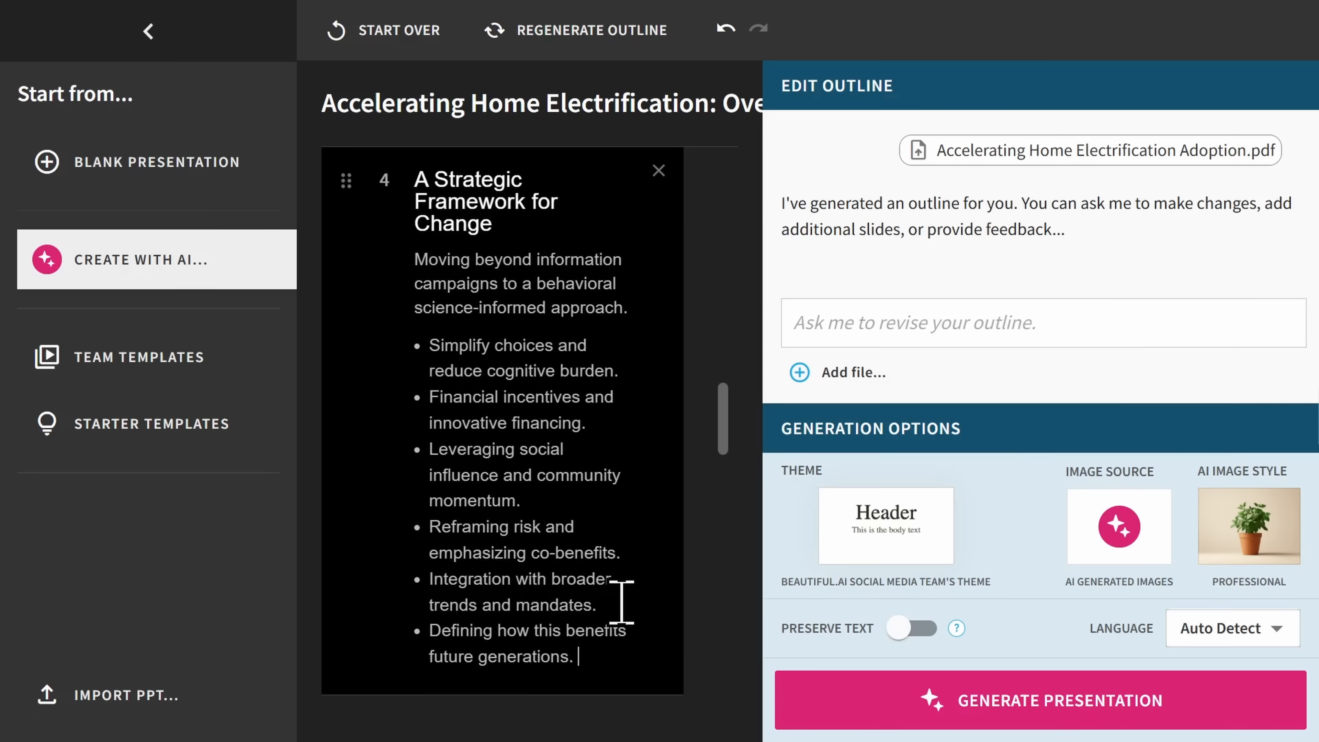
Ask the AI to revise the outline with the request "expand on the key points by adding additional slides"
{"action": "scroll", "coordinate": [727, 453], "scroll_direction": "down", "scroll_amount": 2}
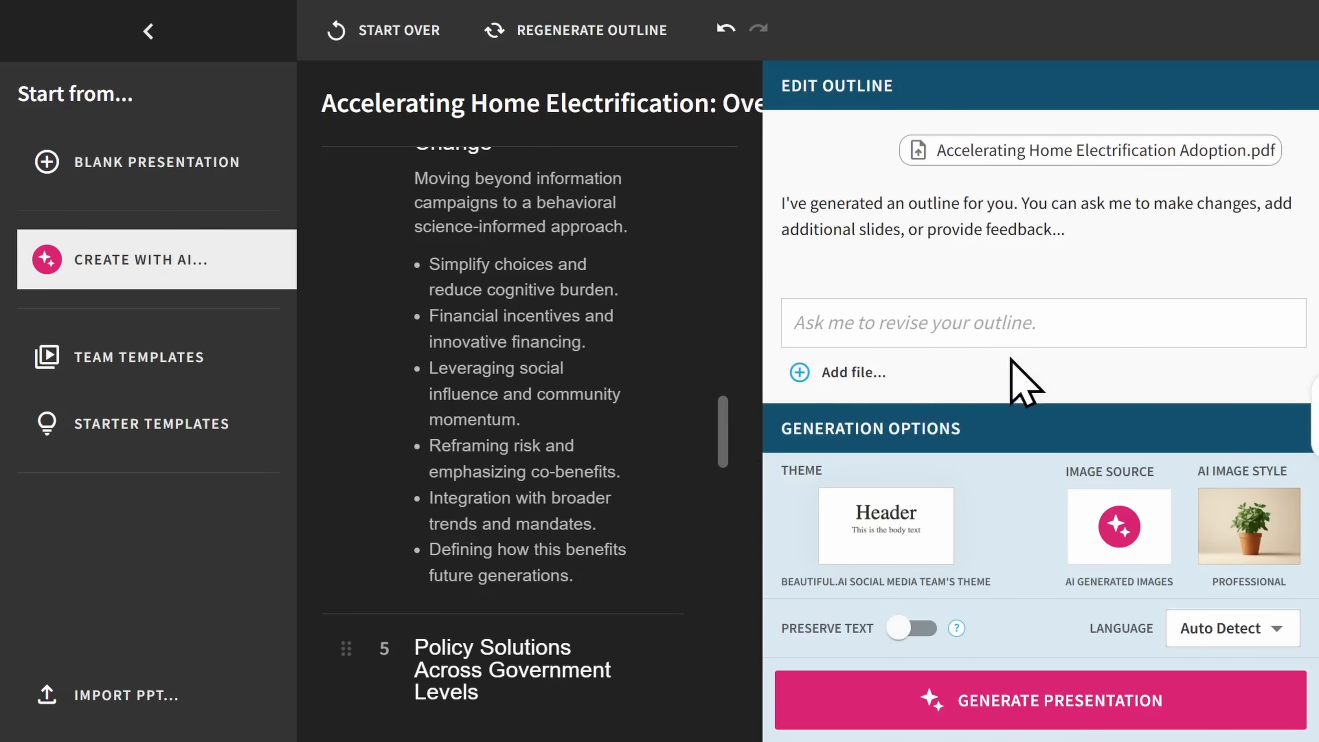
{"action": "left_click", "coordinate": [1031, 333]}
{"action": "type", "text": "expand on the key points by adding additional slides"}
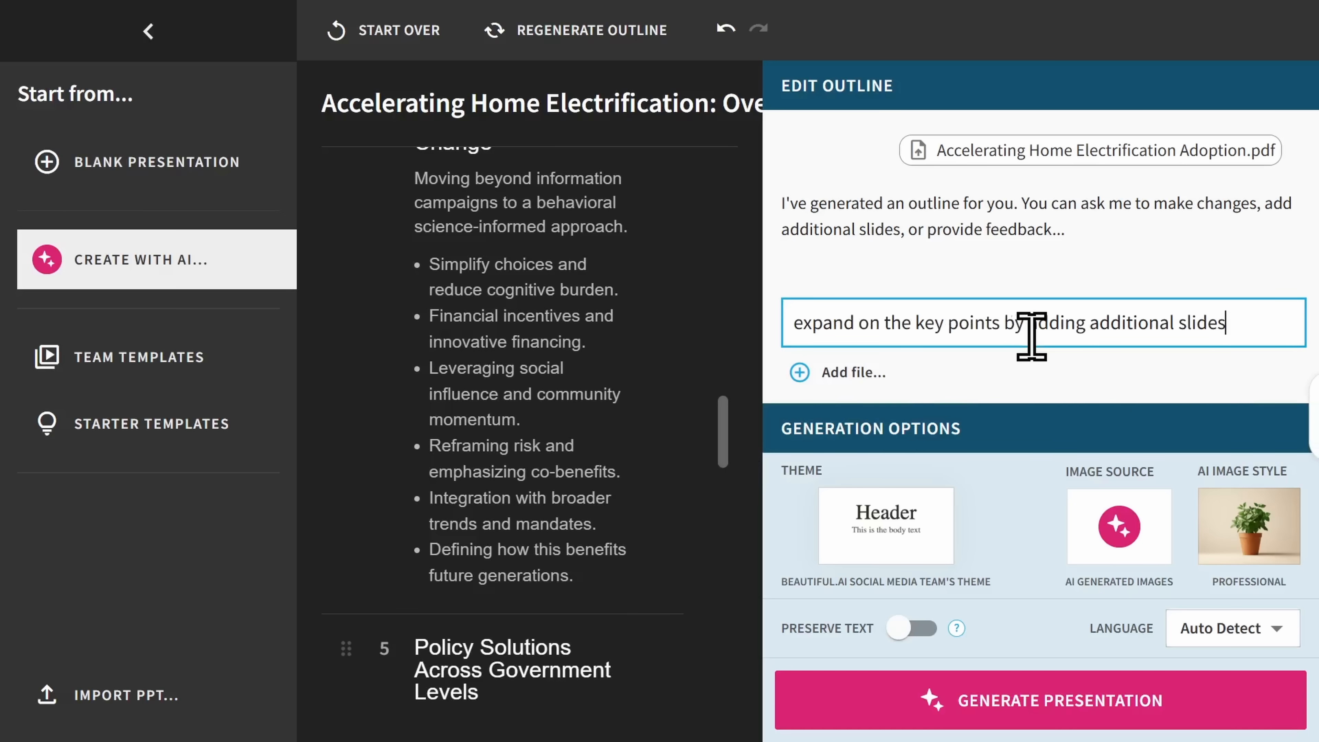
{"action": "key", "text": "Return"}
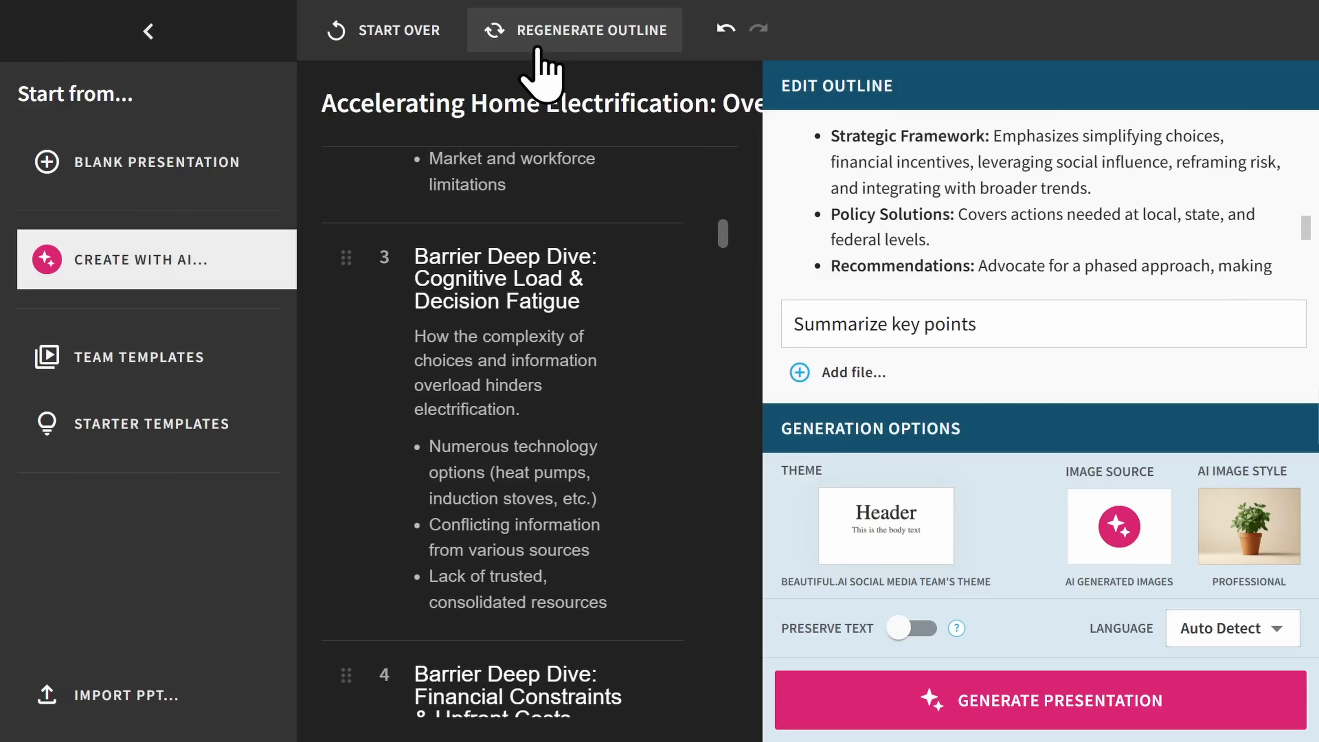
Regenerate the whole outline from the uploaded PDF and review the new slides
{"action": "left_click", "coordinate": [540, 52]}
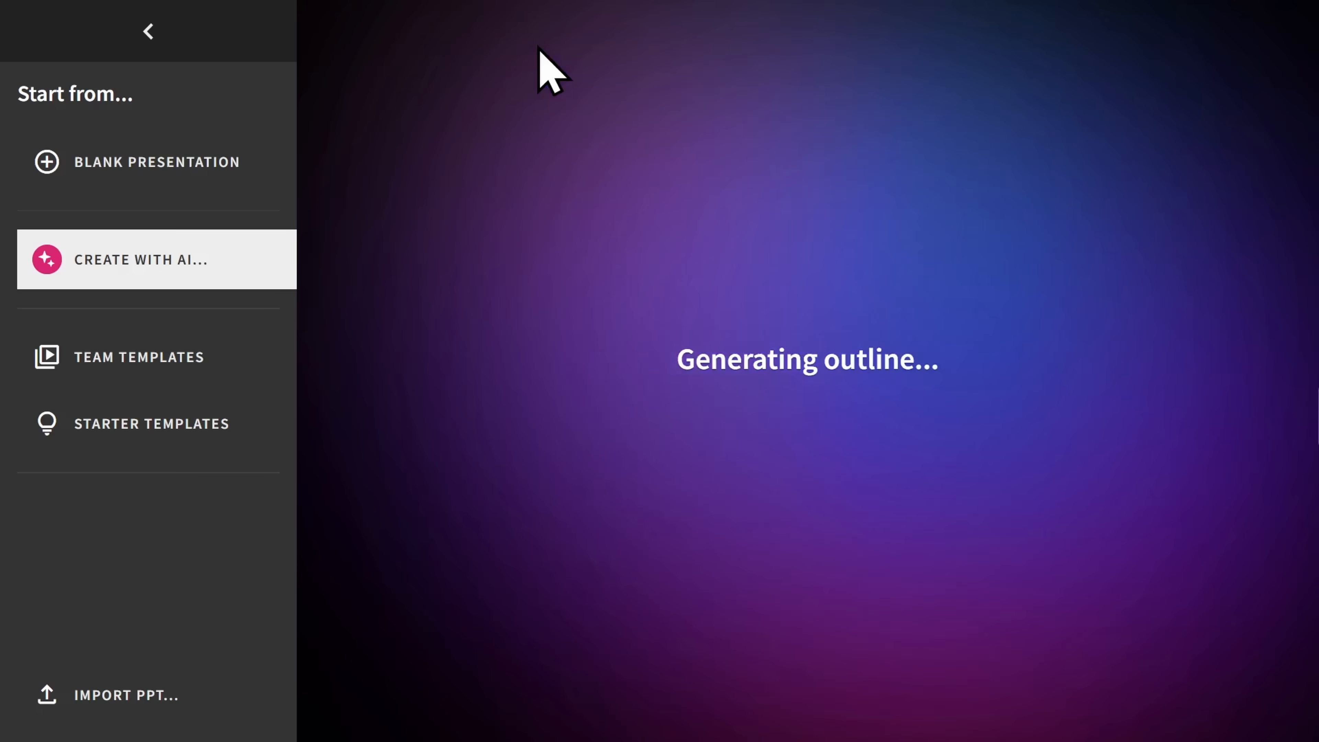
{"action": "scroll", "coordinate": [732, 310], "scroll_direction": "down", "scroll_amount": 10}
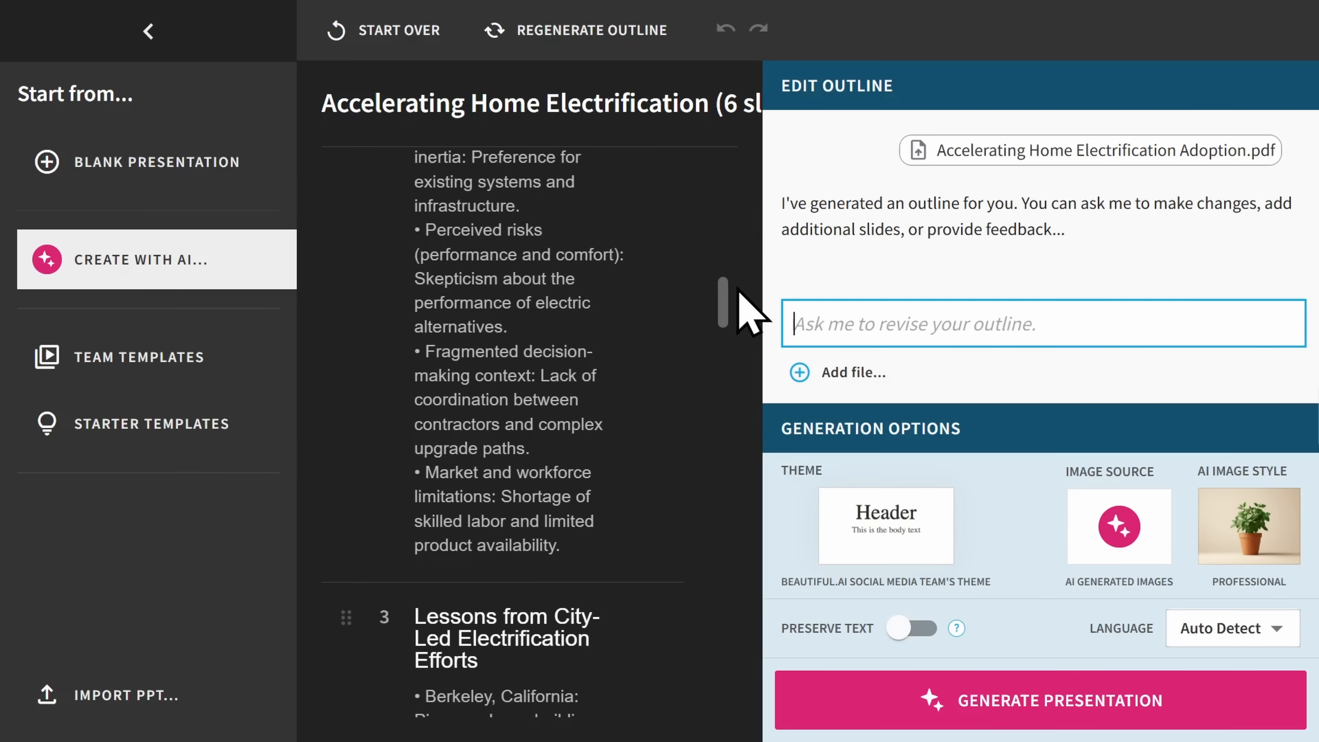
Browse the available team and built-in themes for the presentation
{"action": "left_click", "coordinate": [864, 512]}
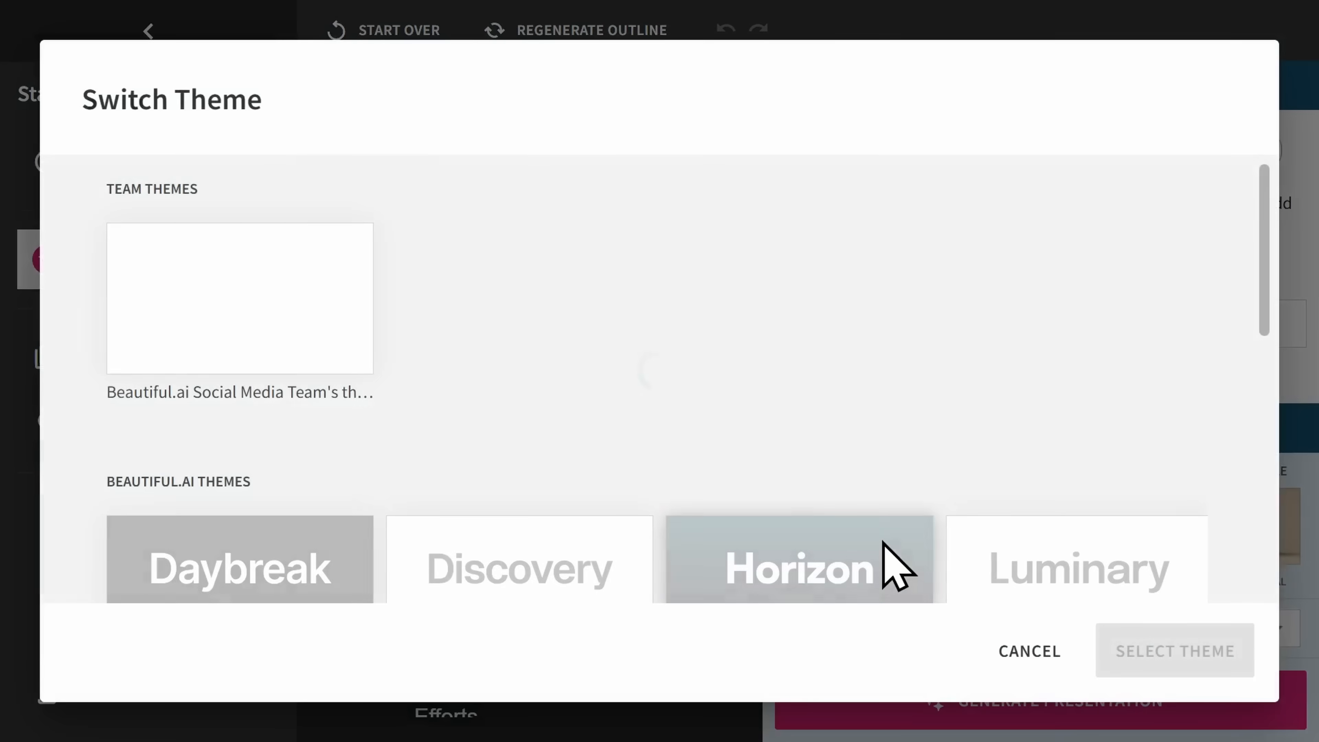
{"action": "scroll", "coordinate": [889, 442], "scroll_direction": "down", "scroll_amount": 5}
{"action": "scroll", "coordinate": [890, 417], "scroll_direction": "down", "scroll_amount": 5}
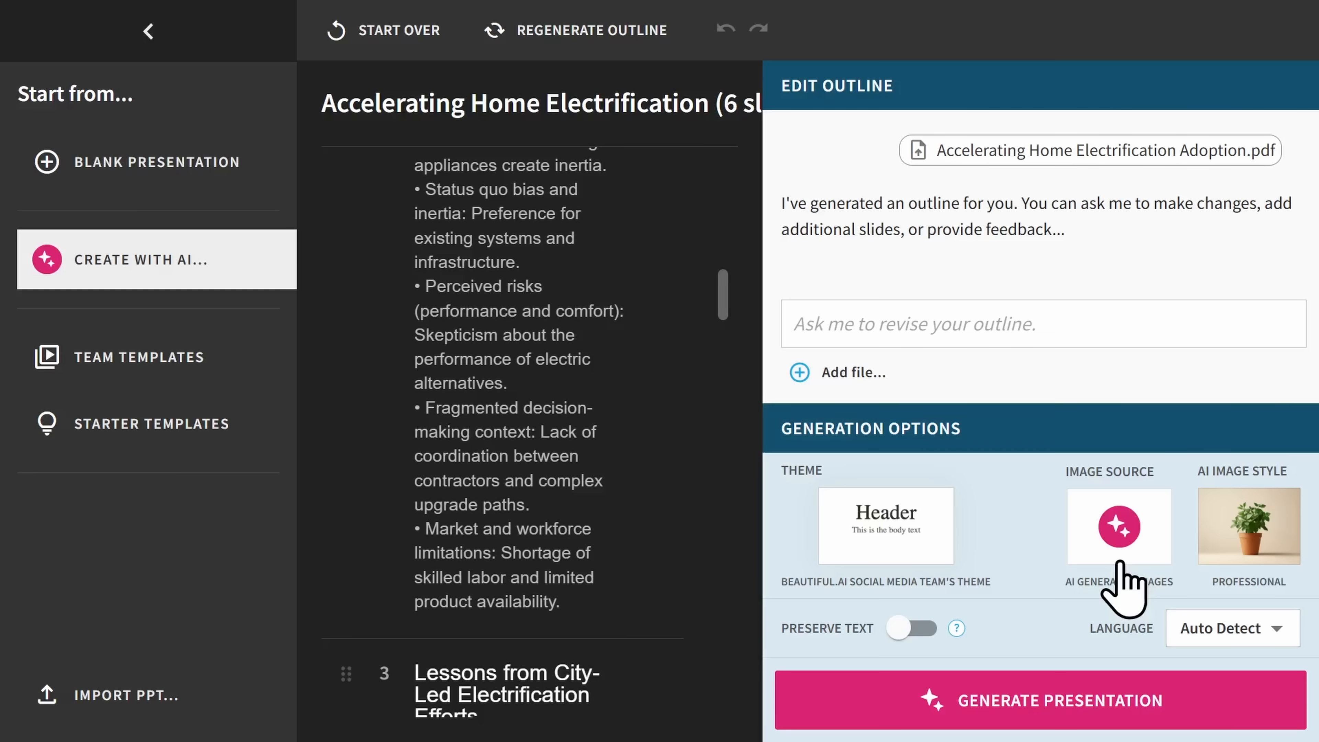
Generate the presentation with AI Generated Images as the image source and the Watercolor image style
{"action": "left_click", "coordinate": [1119, 562]}
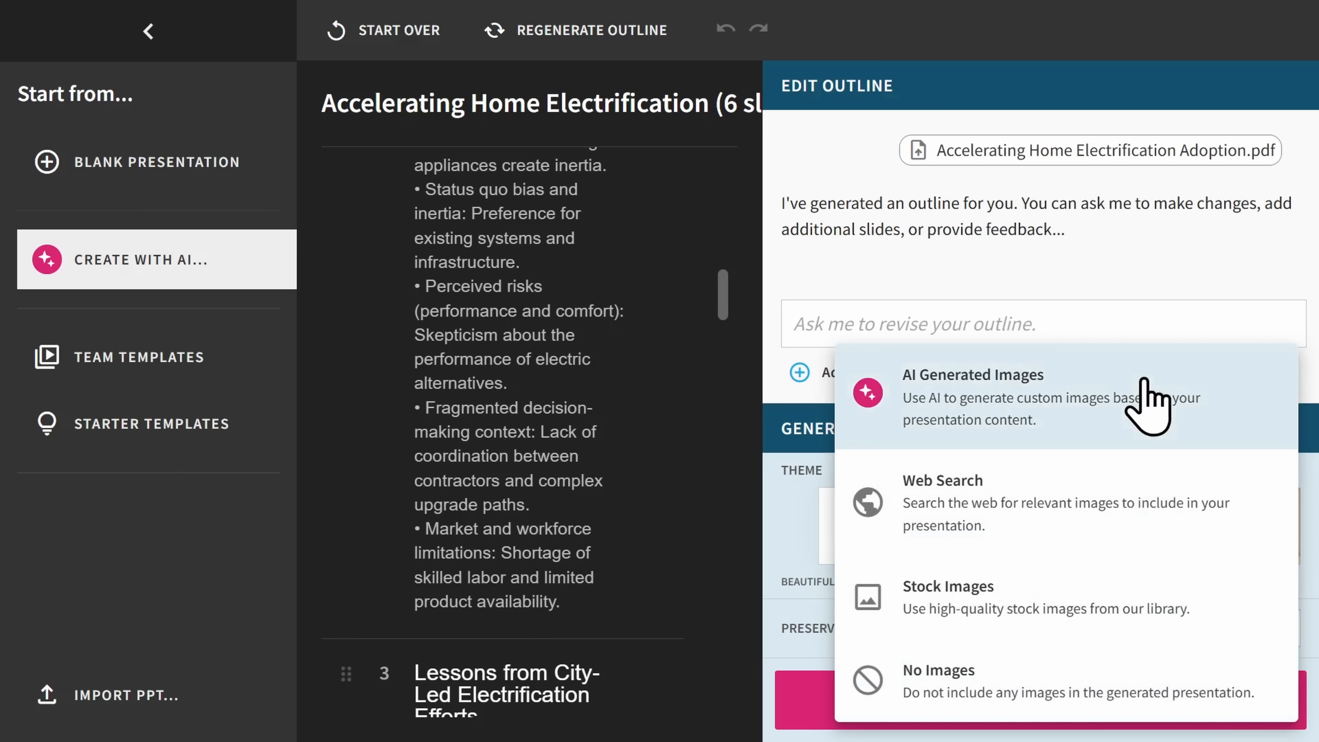
{"action": "left_click", "coordinate": [1144, 391]}
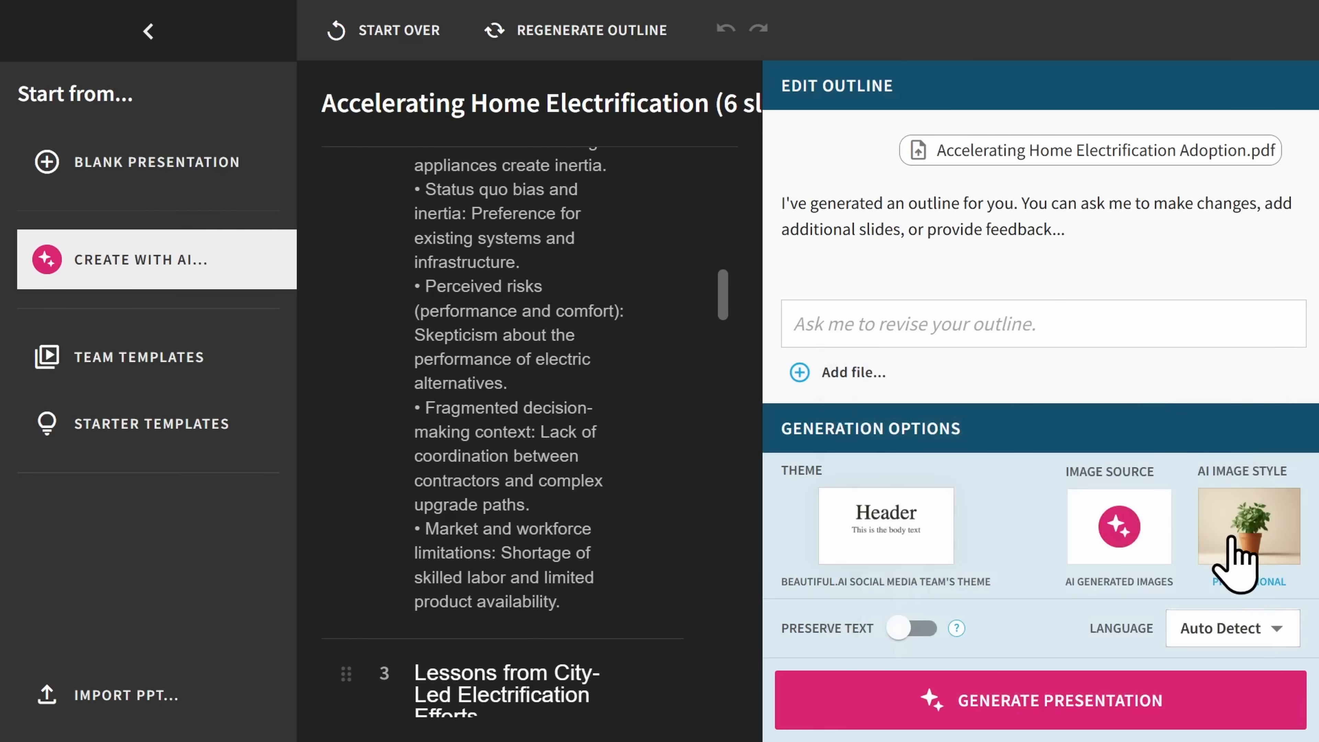
{"action": "left_click", "coordinate": [1232, 540]}
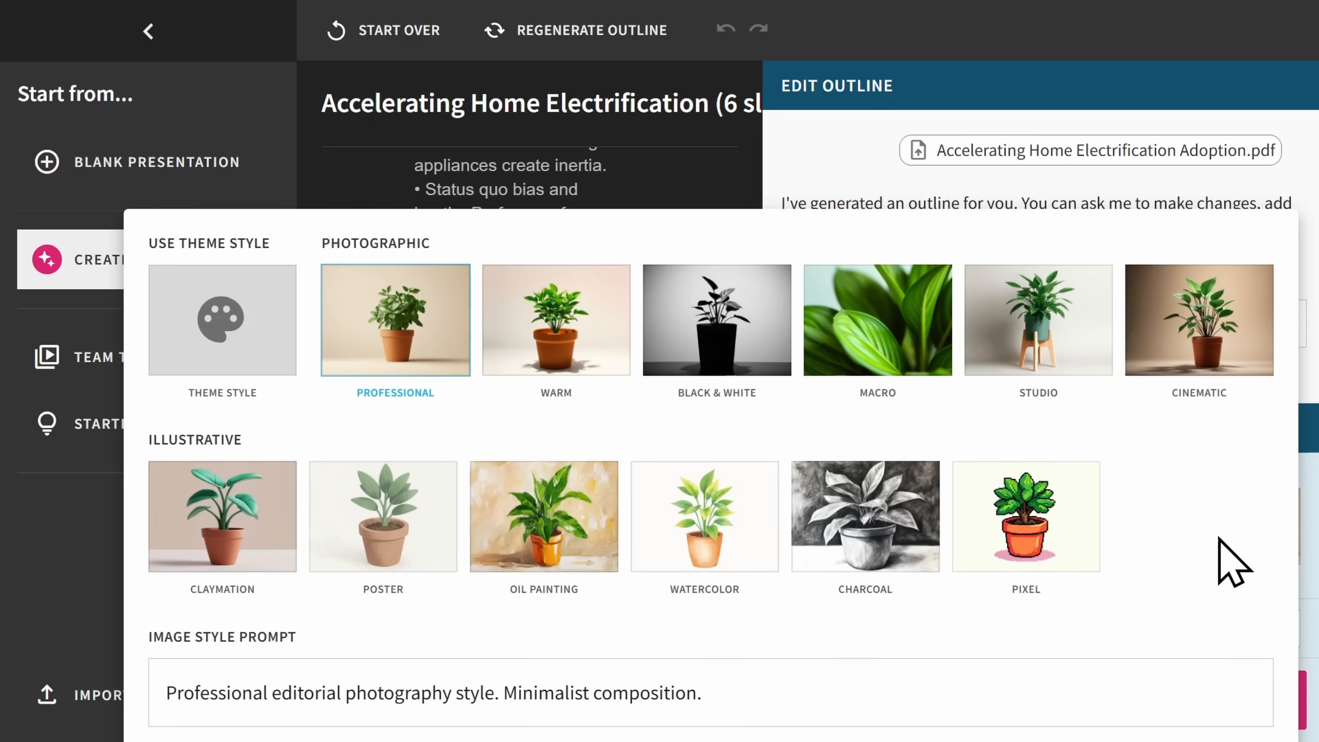
{"action": "left_click", "coordinate": [709, 555]}
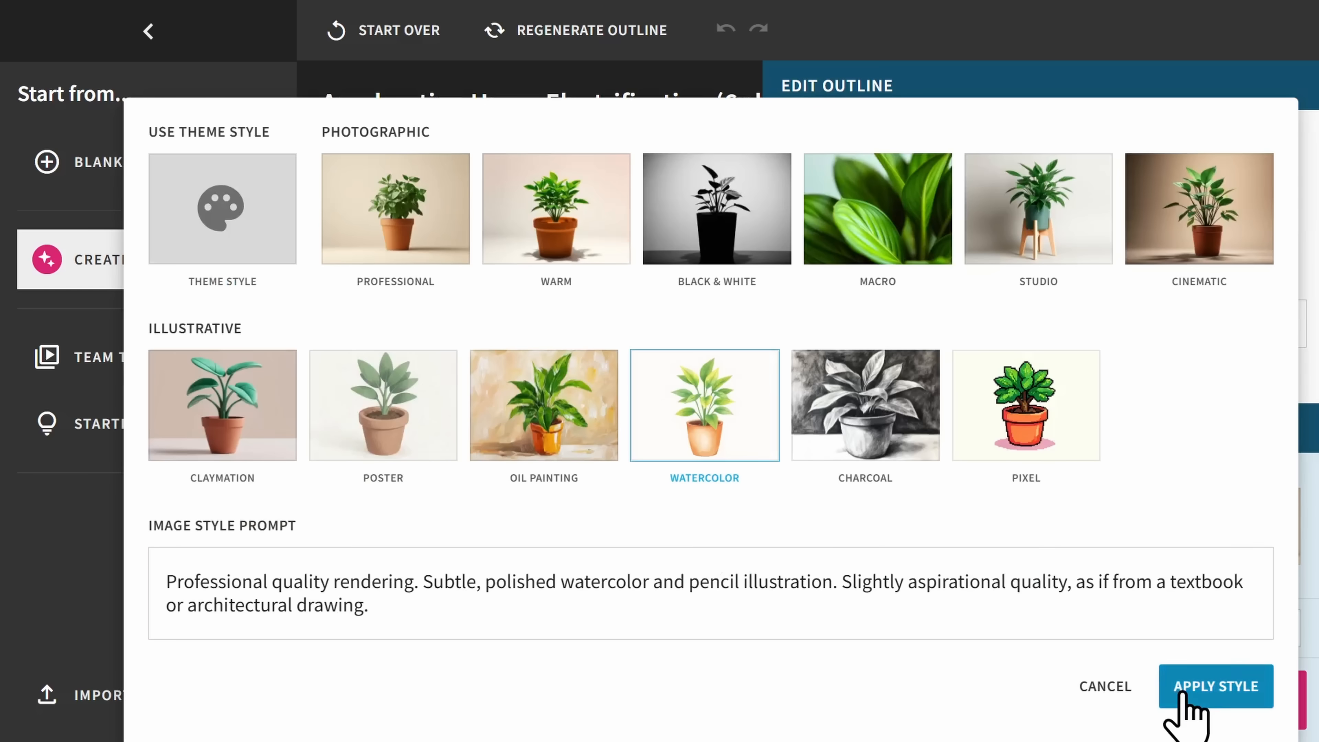
{"action": "left_click", "coordinate": [1194, 703]}
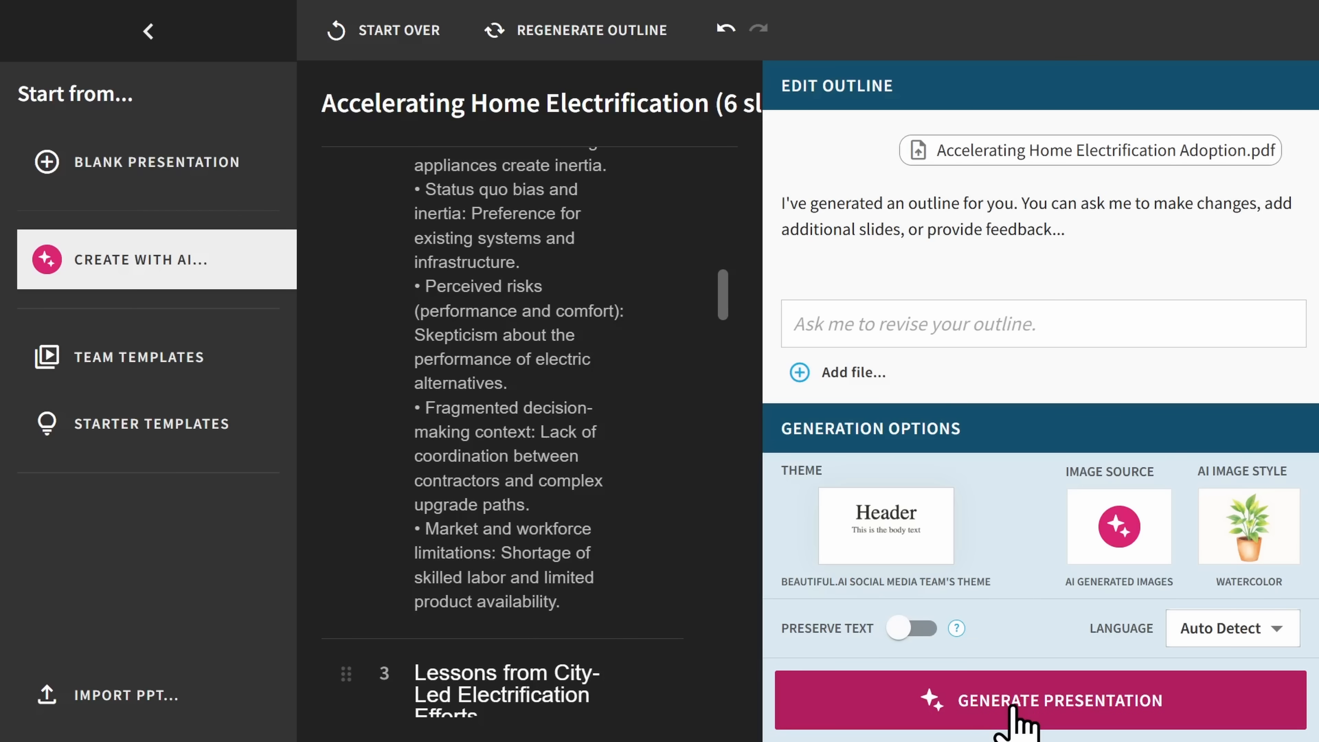
{"action": "left_click", "coordinate": [1015, 720]}
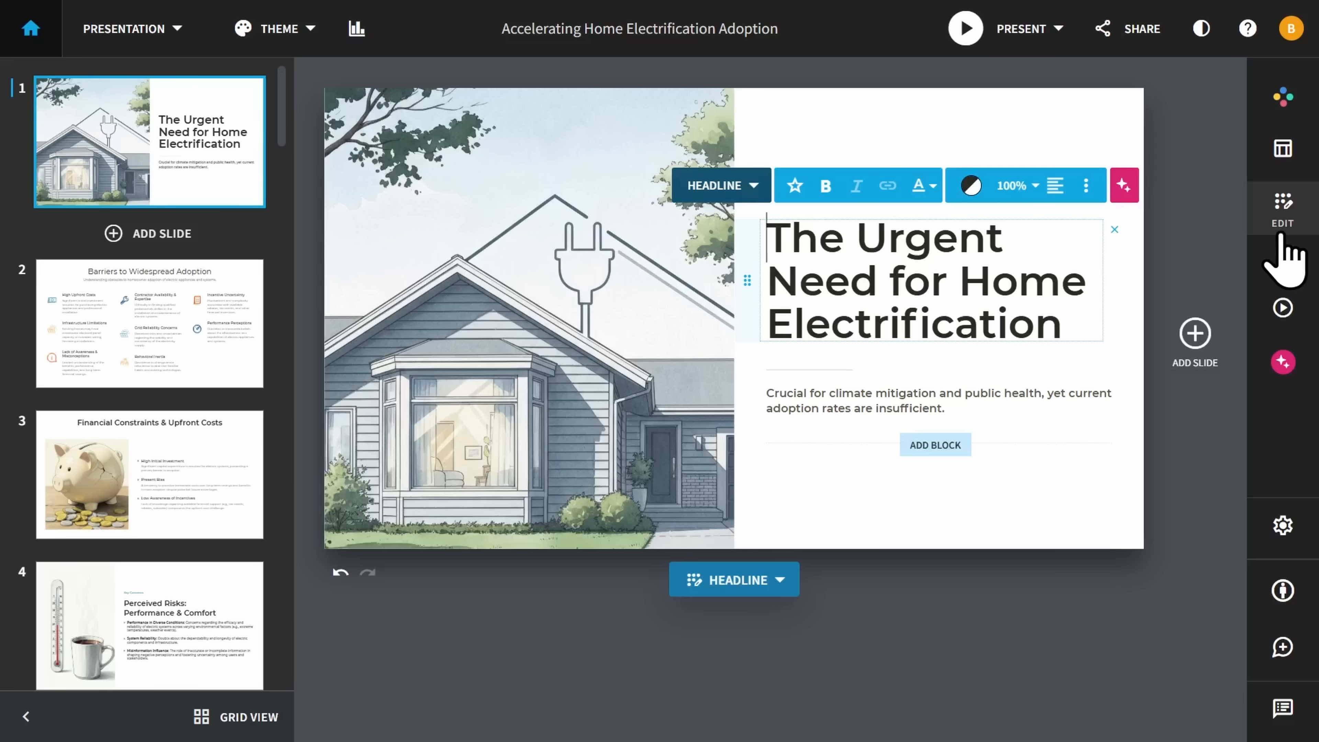
Recolor the headline "The Urgent Need for Home Electrification" on slide 1 with the dark blue theme color
{"action": "left_click_drag", "start_coordinate": [1066, 330], "coordinate": [776, 245]}
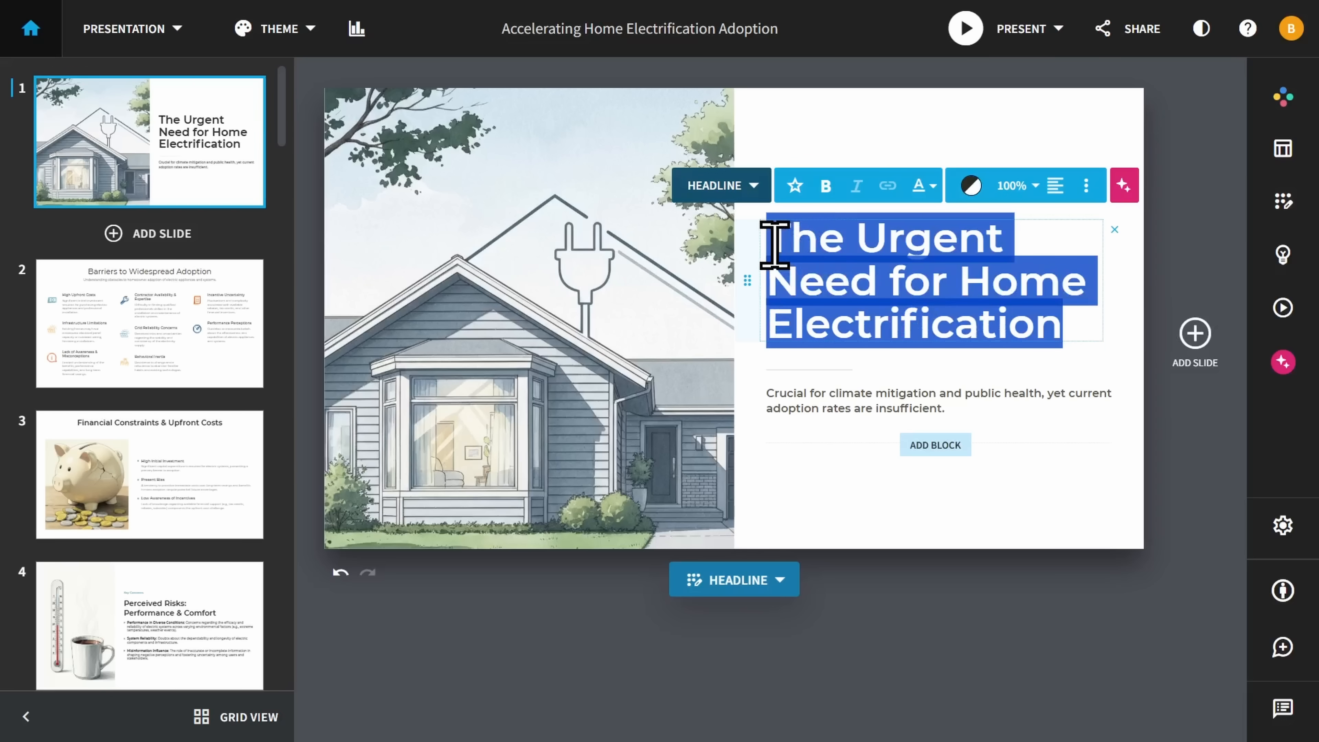
{"action": "left_click", "coordinate": [971, 186]}
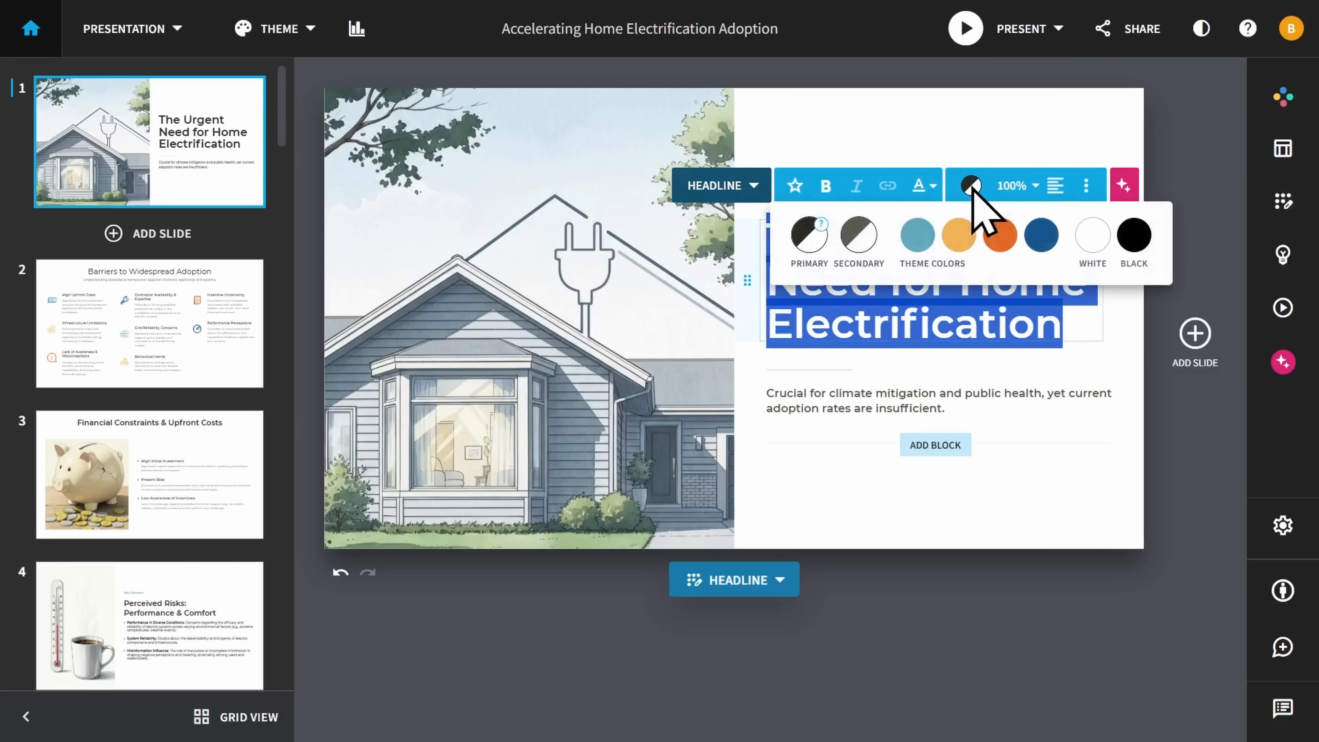
{"action": "left_click", "coordinate": [1042, 235]}
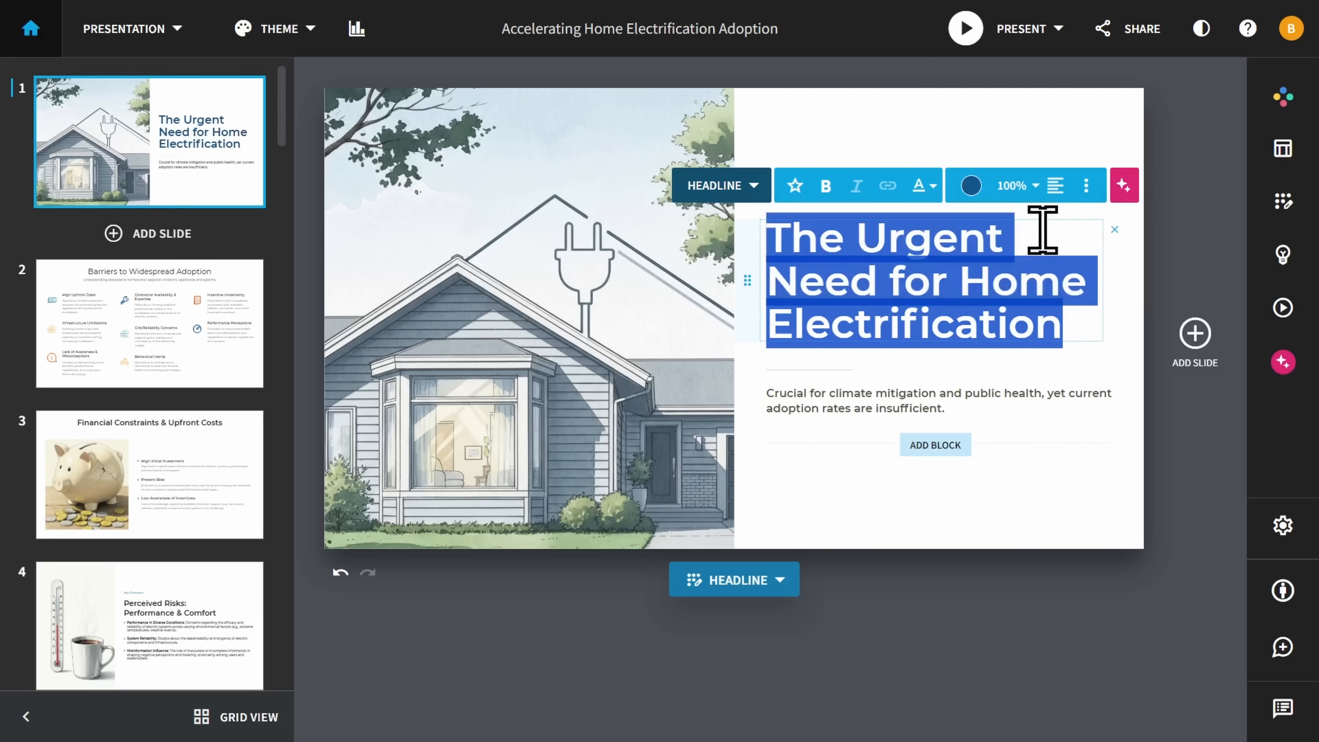
{"action": "left_click", "coordinate": [1172, 392]}
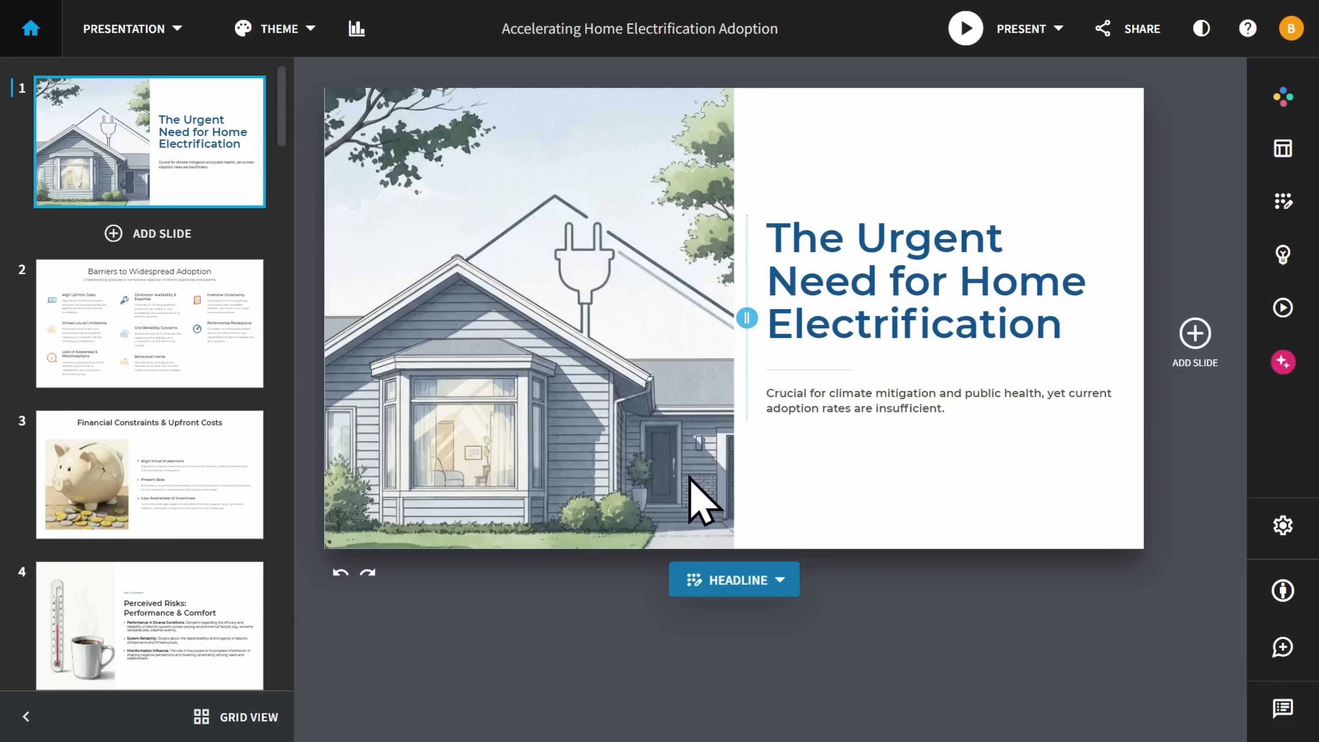
Regenerate the house illustration on slide 1 using its existing prompt and the Watercolor style
{"action": "left_click", "coordinate": [701, 501]}
{"action": "left_click", "coordinate": [597, 521]}
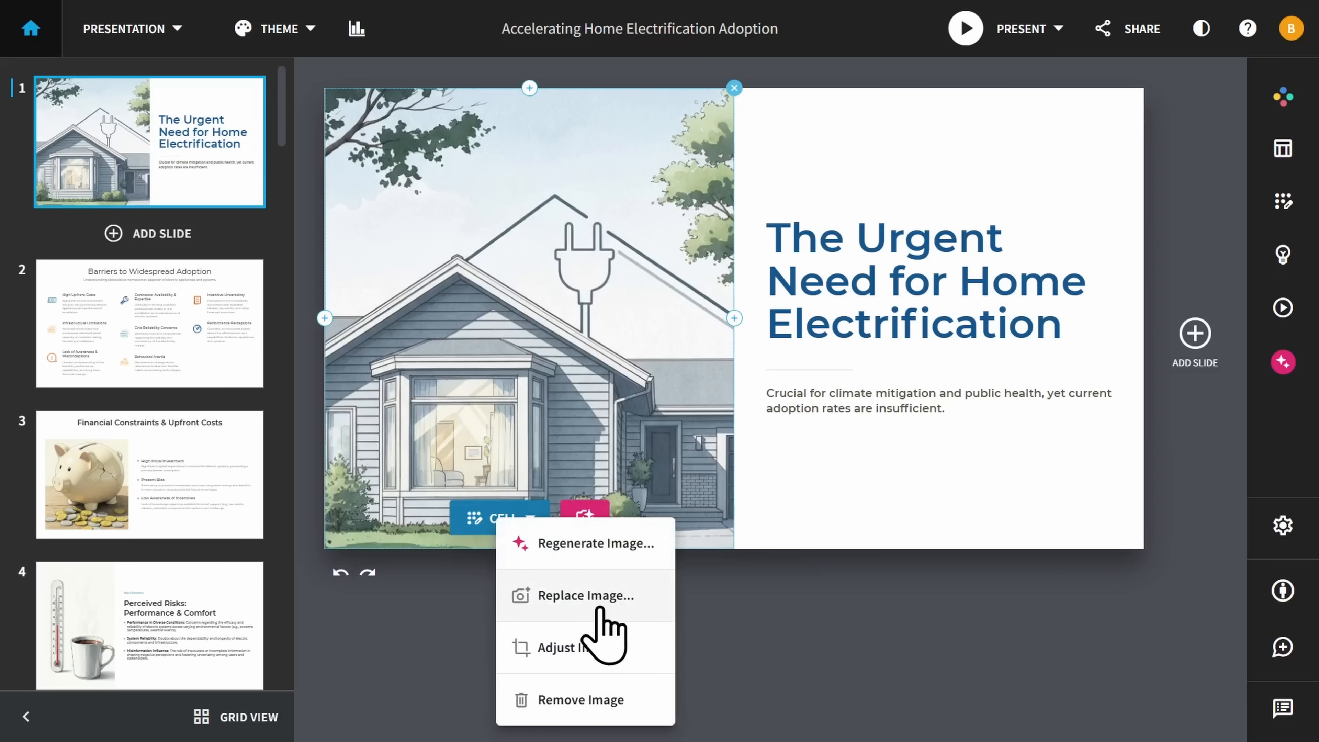
{"action": "left_click", "coordinate": [607, 552]}
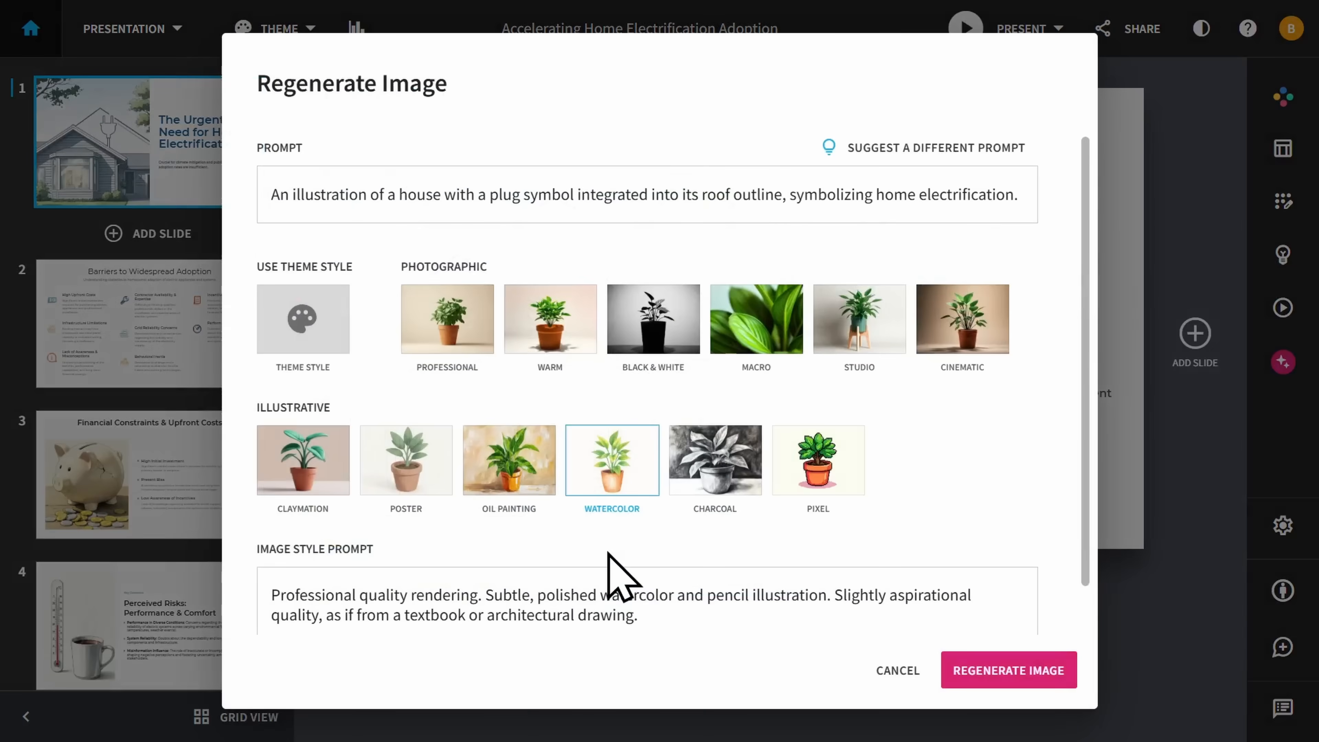
{"action": "left_click", "coordinate": [975, 670]}
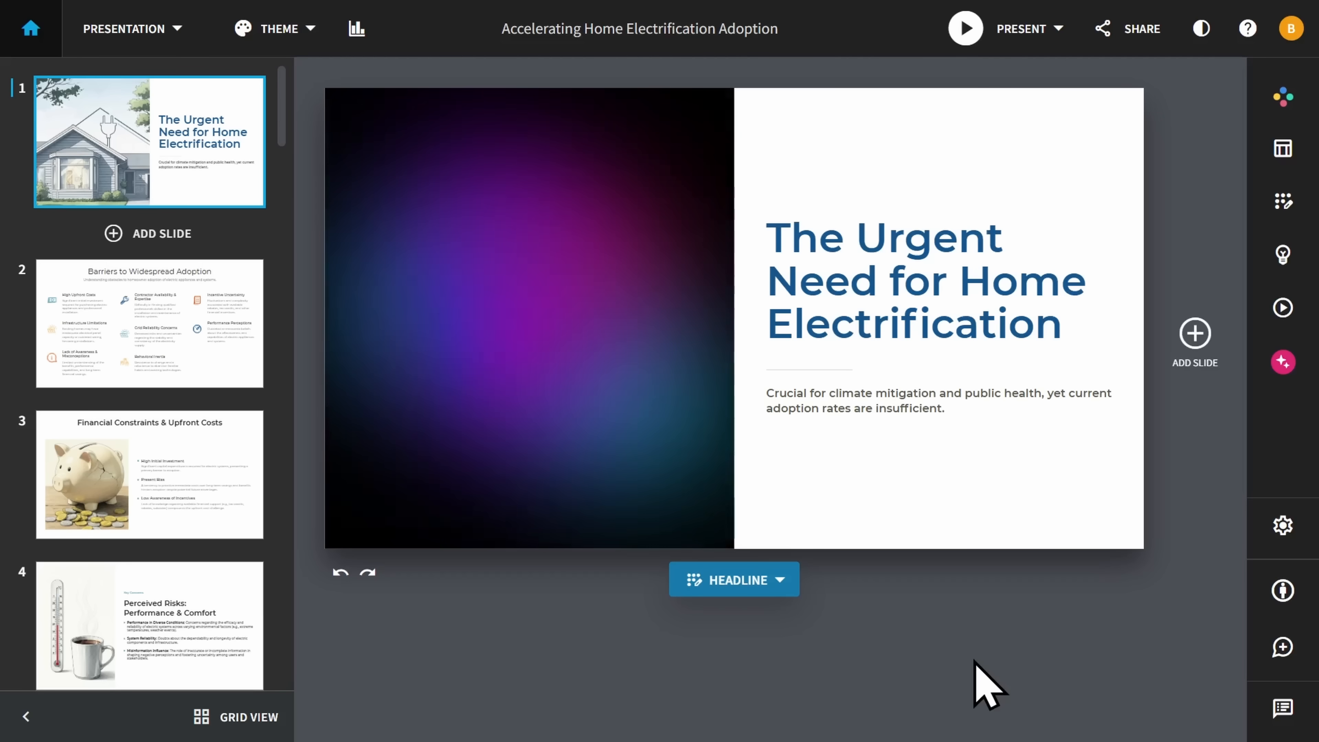